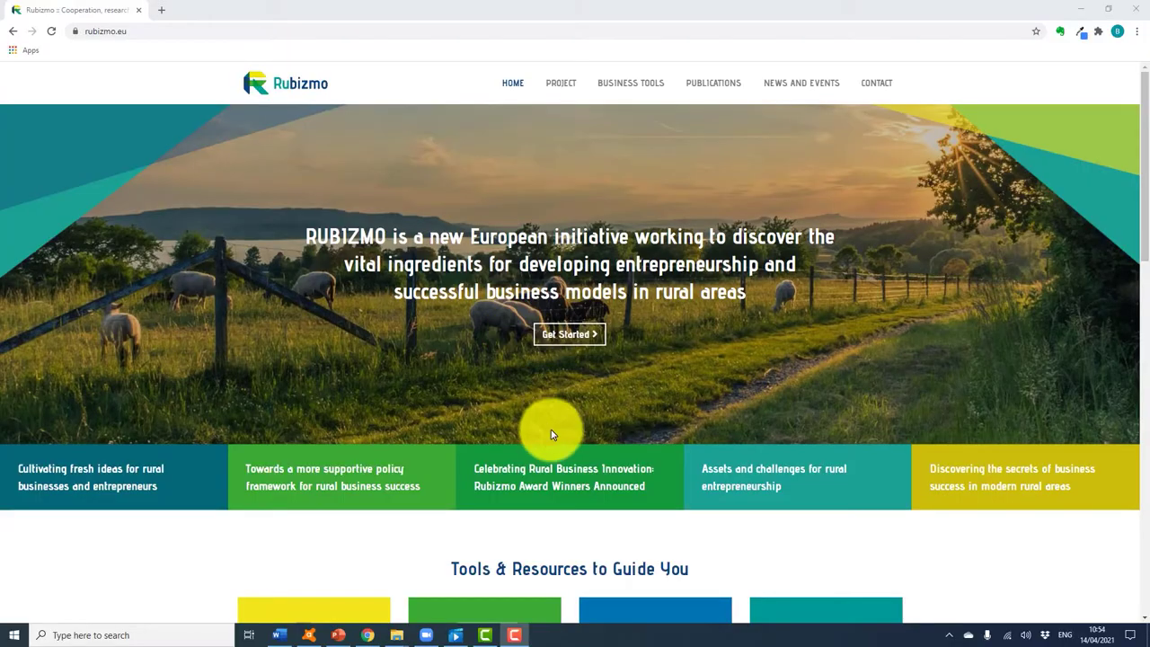
# - Scroll the rubizmo.eu homepage down to the Tools & Resources tiles
pyautogui.scroll(-3, 549, 432)
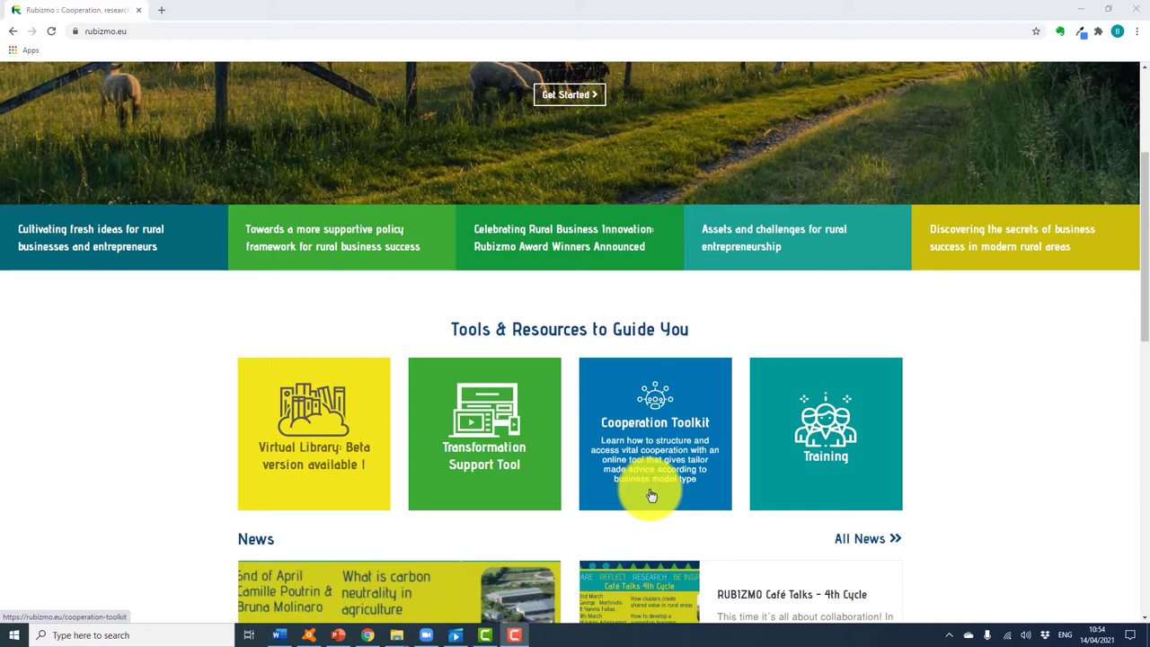
# - Go to the Cooperation Toolkit page and launch its online network tool at biobased-networks.eu
pyautogui.click(651, 496)
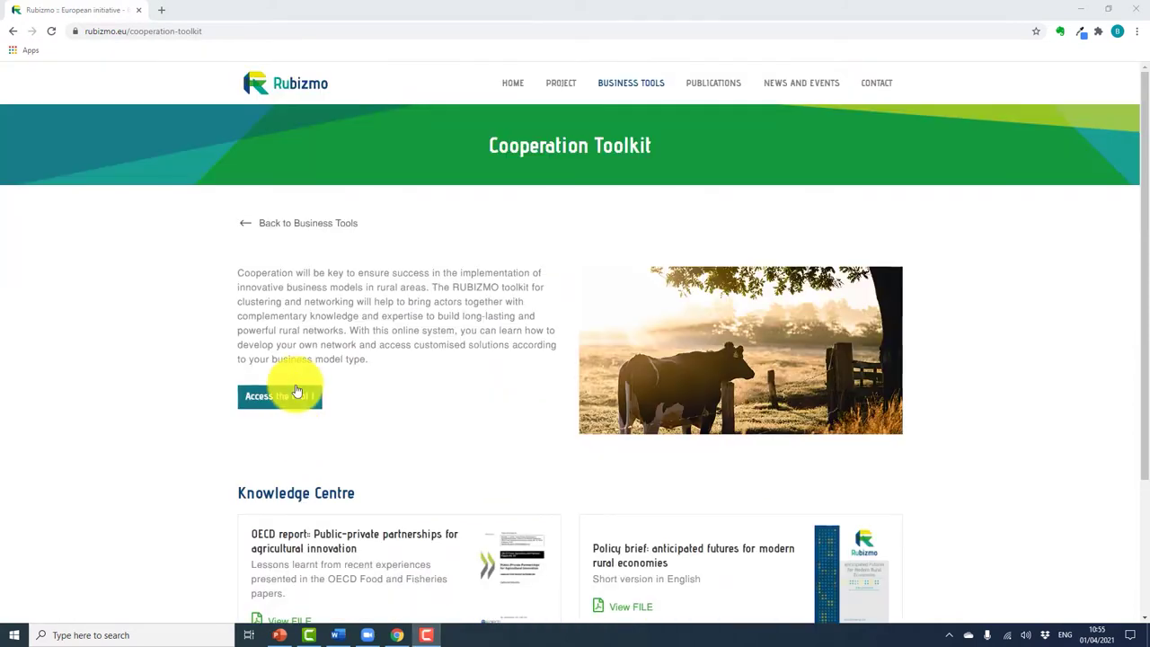
pyautogui.click(298, 398)
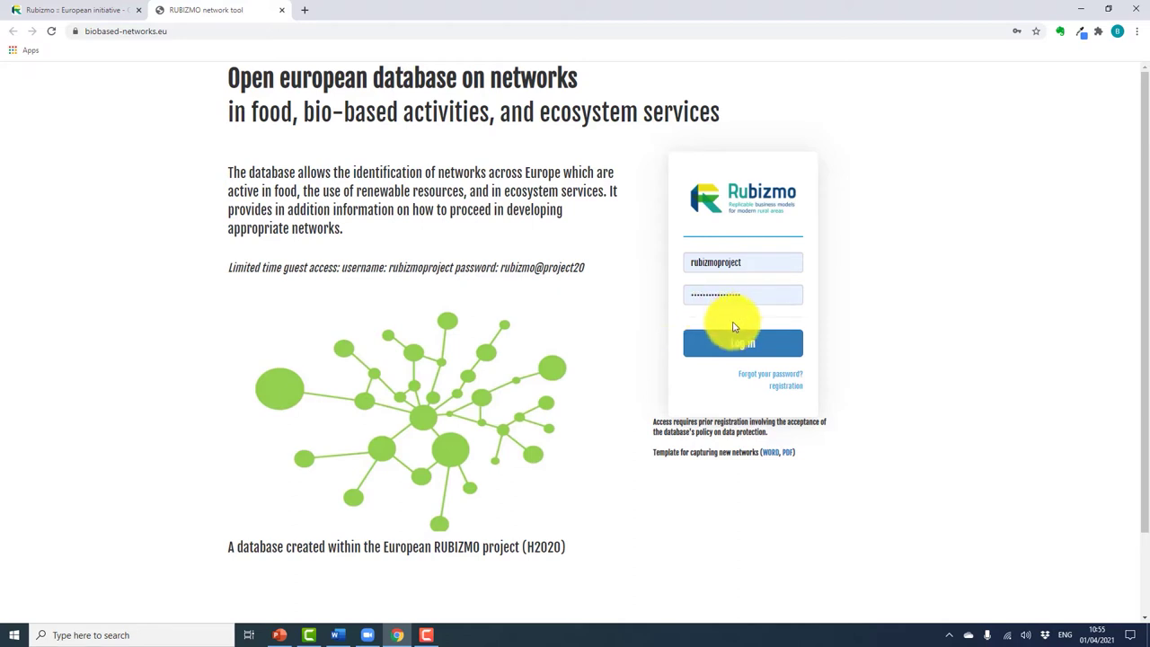
# - Log in to biobased-networks.eu with the prefilled guest credentials
pyautogui.click(742, 348)
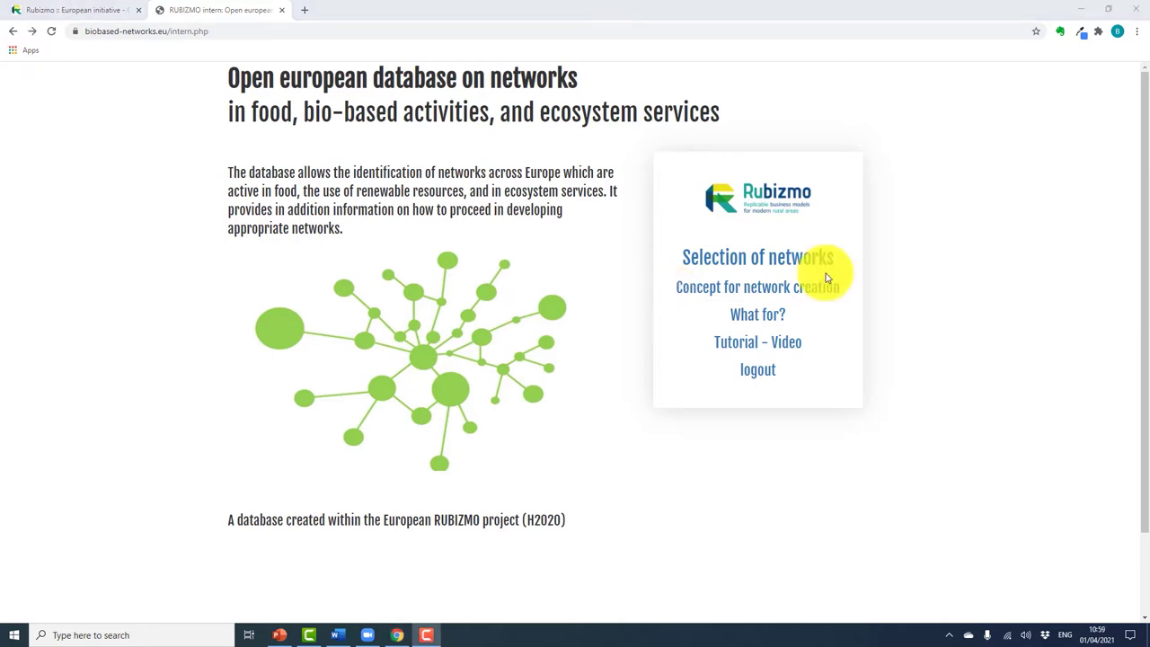
# - Go to 'Selection of networks' to see the sector counts table and the Europe map
pyautogui.click(803, 269)
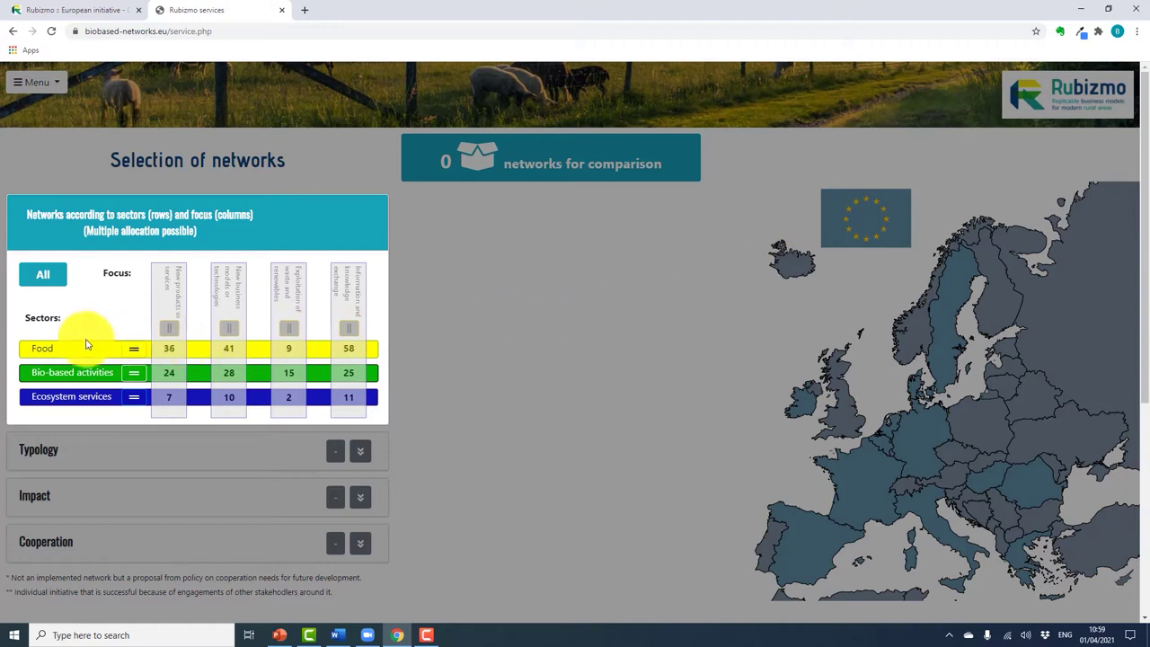
# - Toggle the Food sector row in the network selection matrix
pyautogui.click(40, 364)
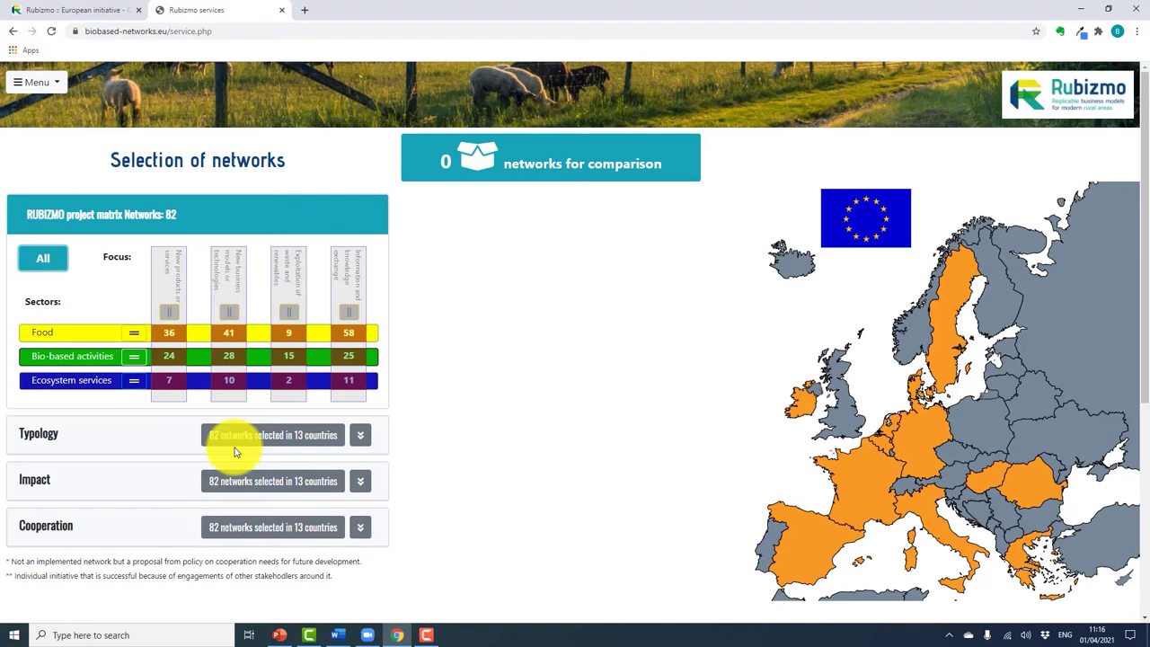
pyautogui.click(360, 436)
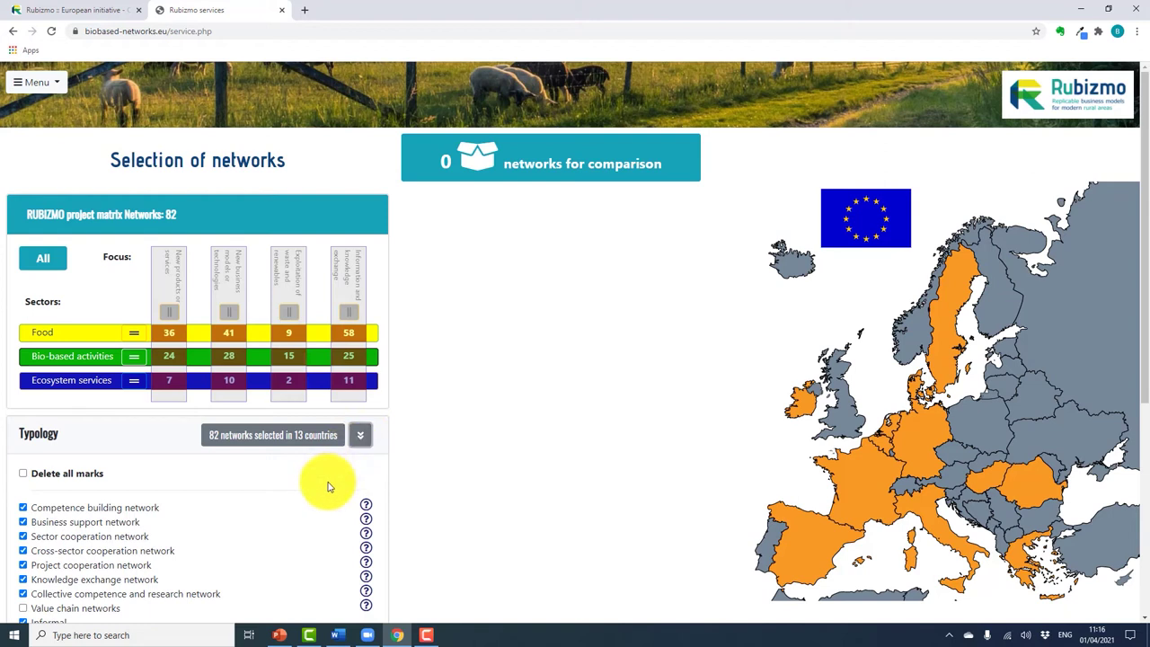
pyautogui.scroll(-1, 327, 486)
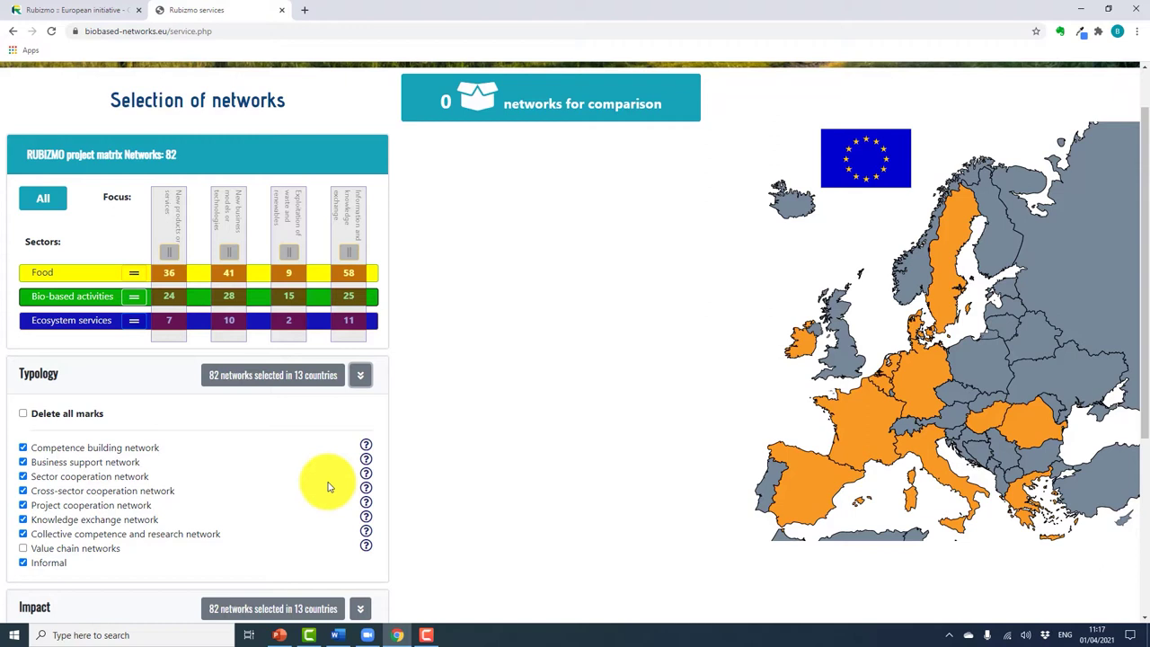
pyautogui.click(358, 378)
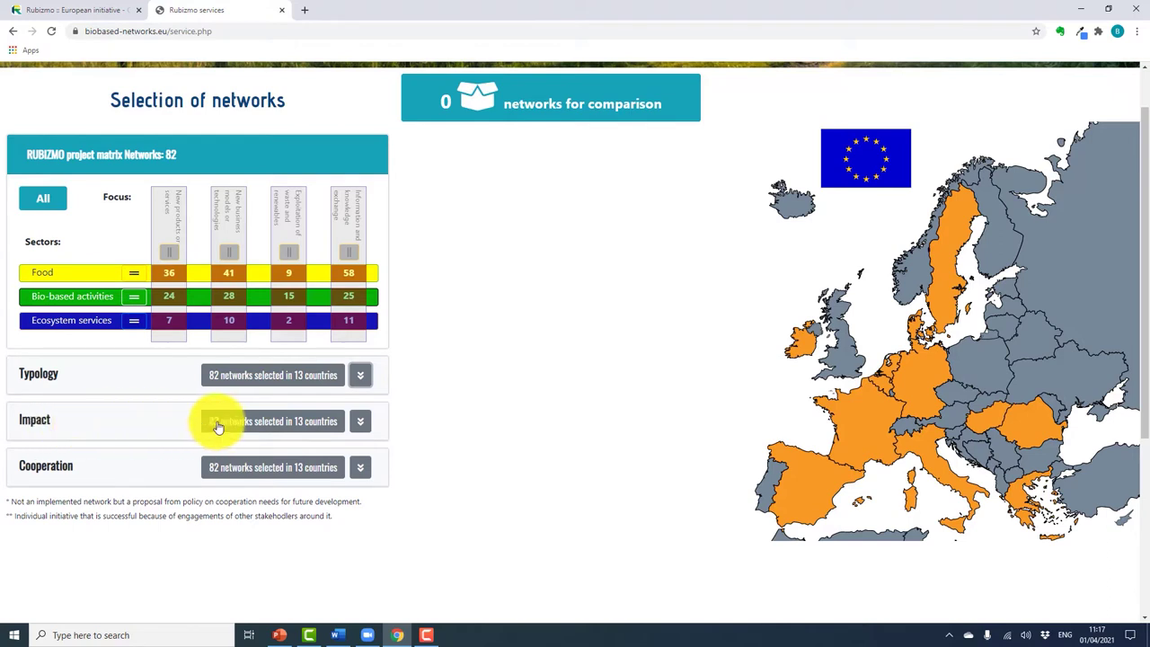
pyautogui.click(360, 423)
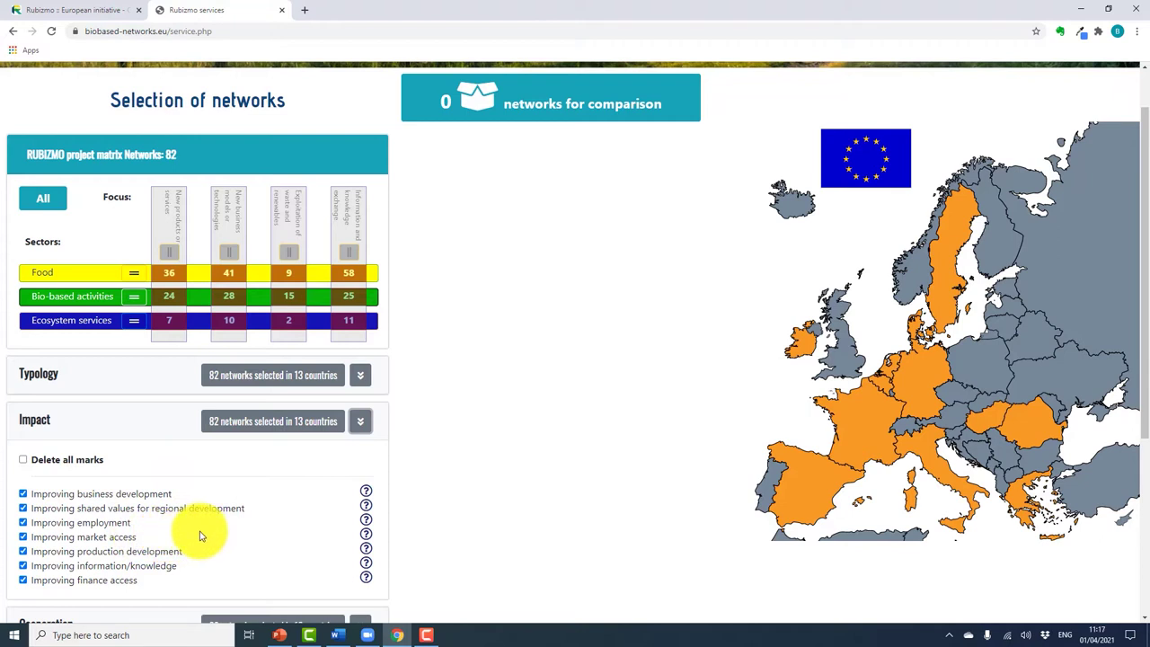
pyautogui.click(360, 422)
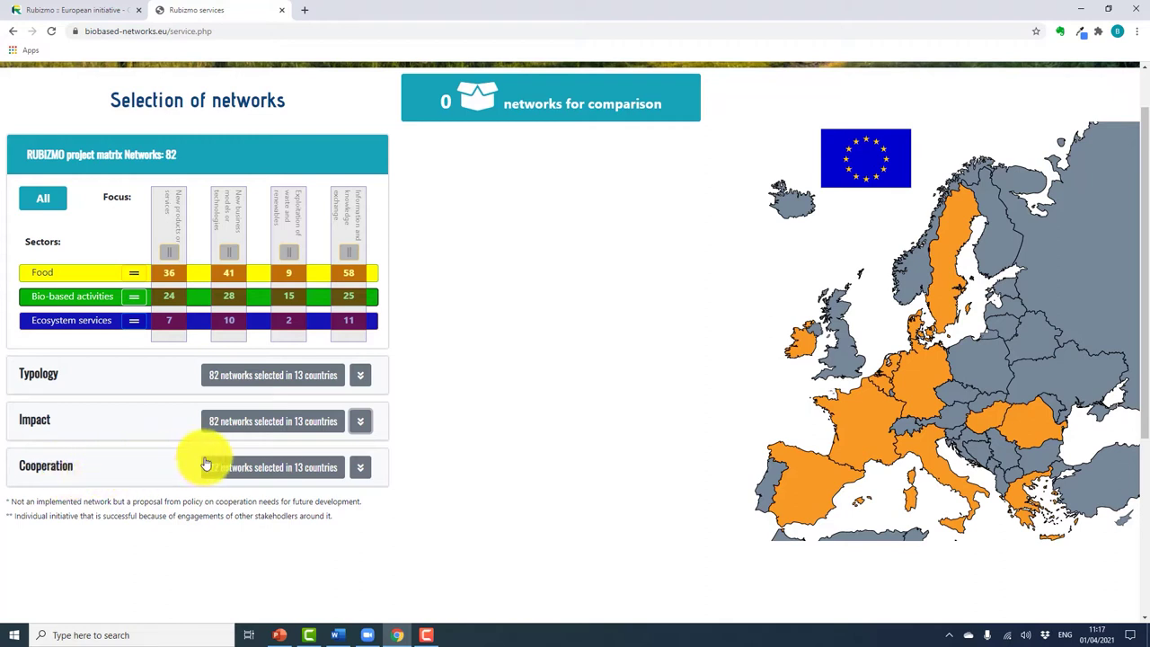
pyautogui.click(359, 468)
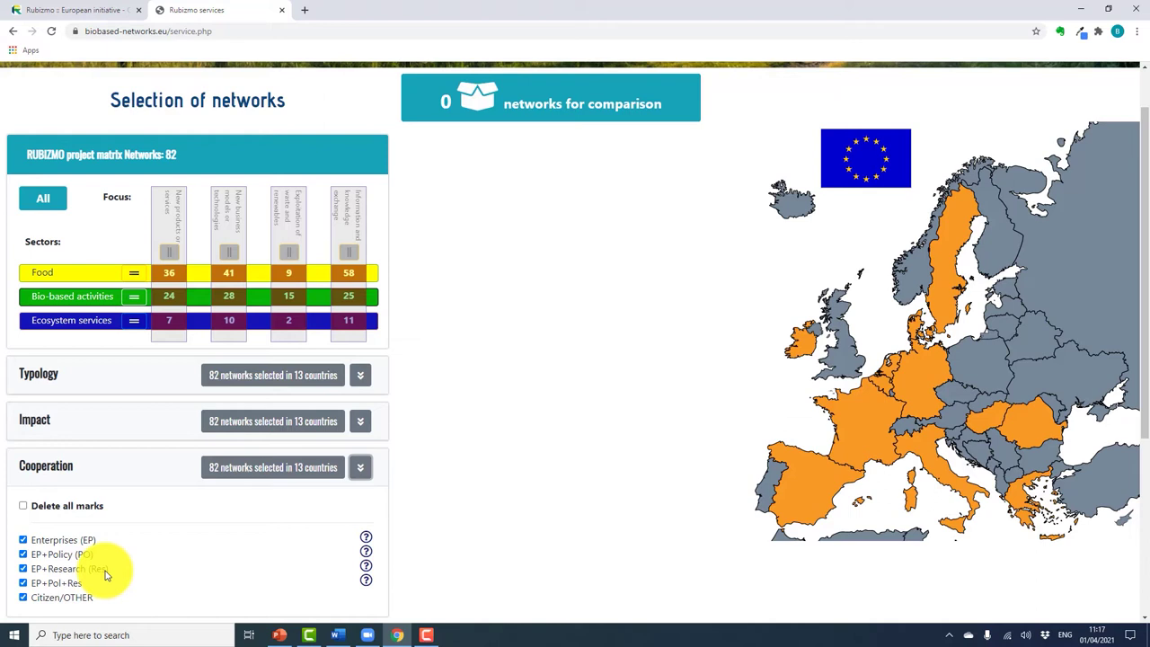
pyautogui.scroll(-1, 104, 575)
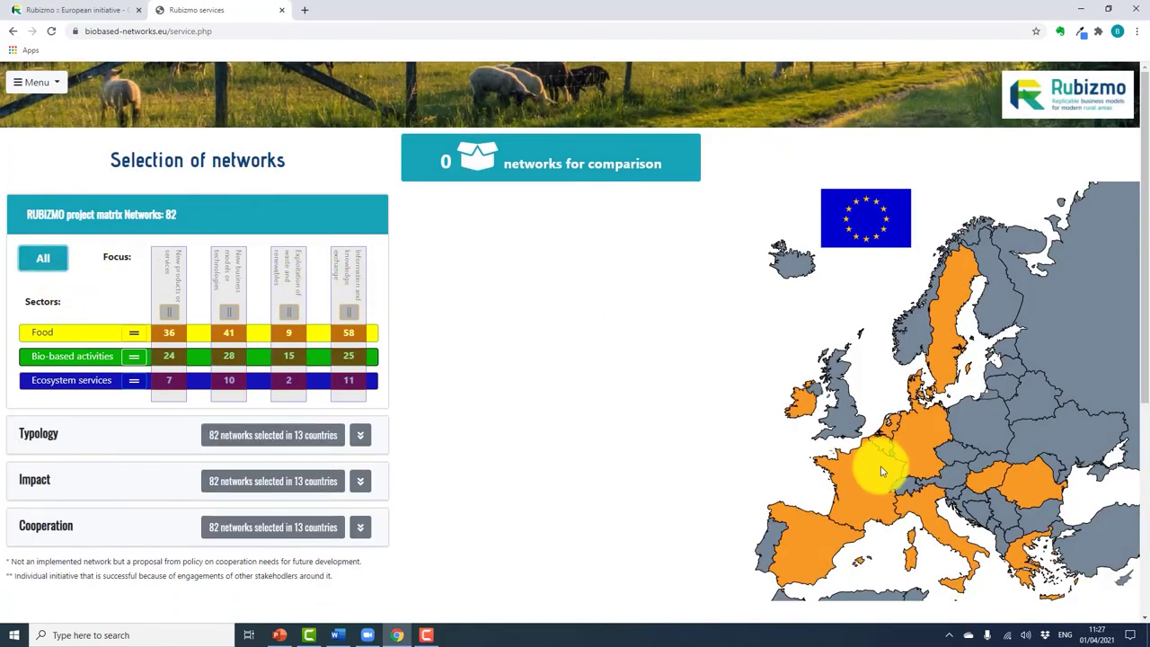
# - List the networks located in France from the Europe map
pyautogui.click(878, 466)
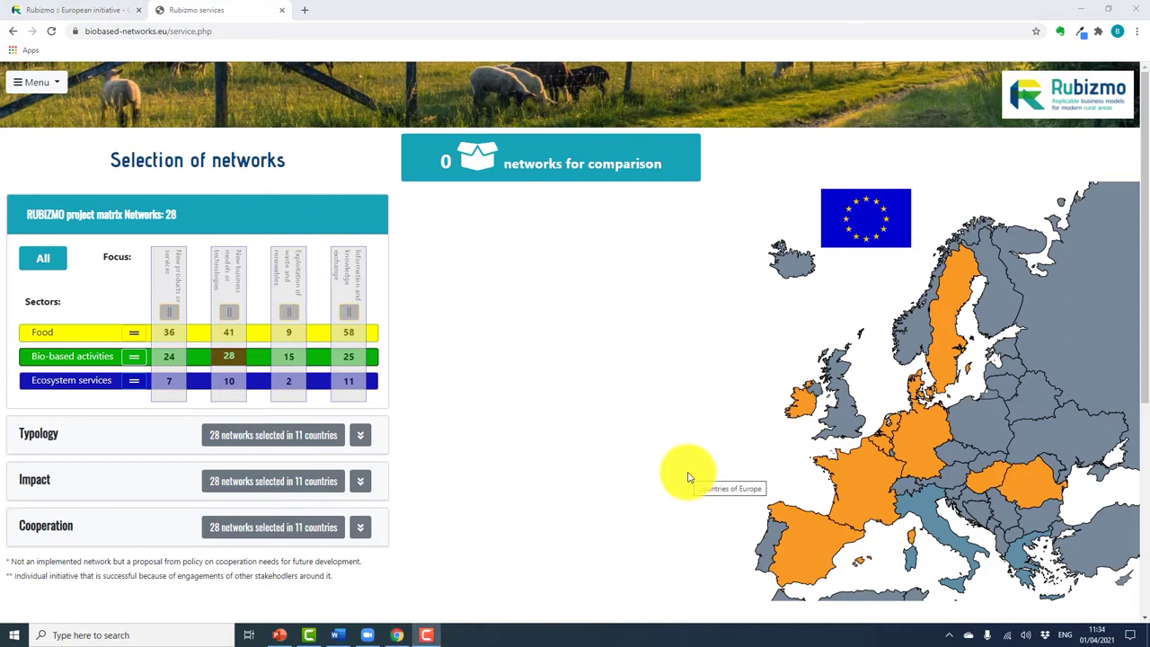
# - Add the French networks Climate Scenario and the regional innovation agency to the comparison
pyautogui.click(863, 497)
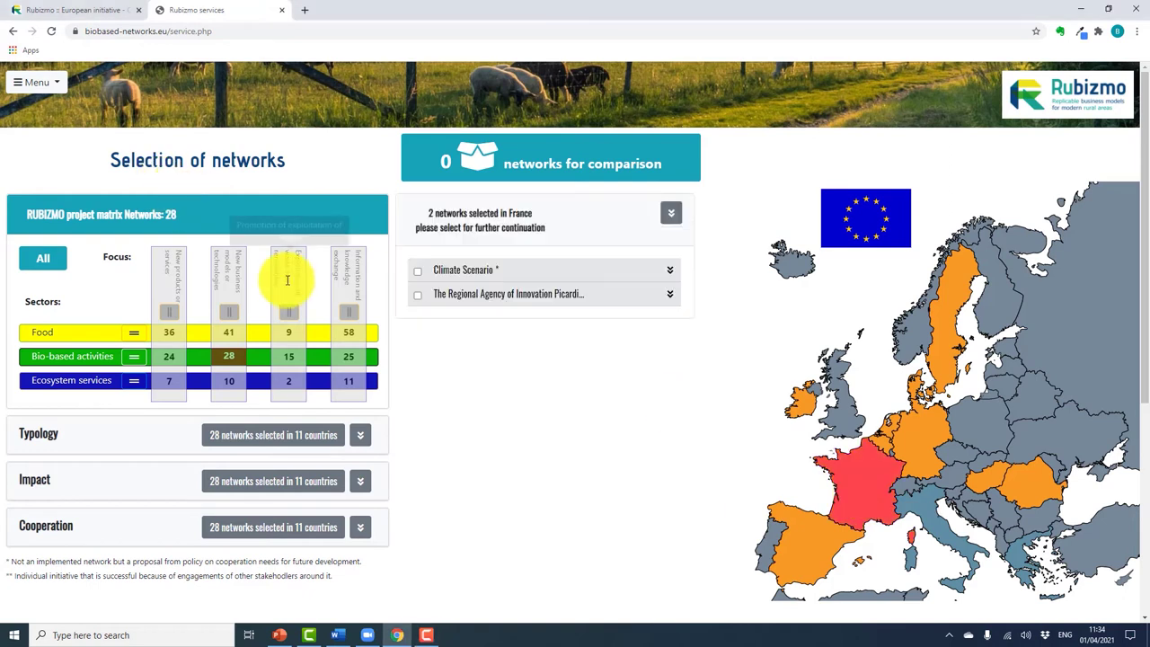
pyautogui.click(418, 271)
pyautogui.click(418, 294)
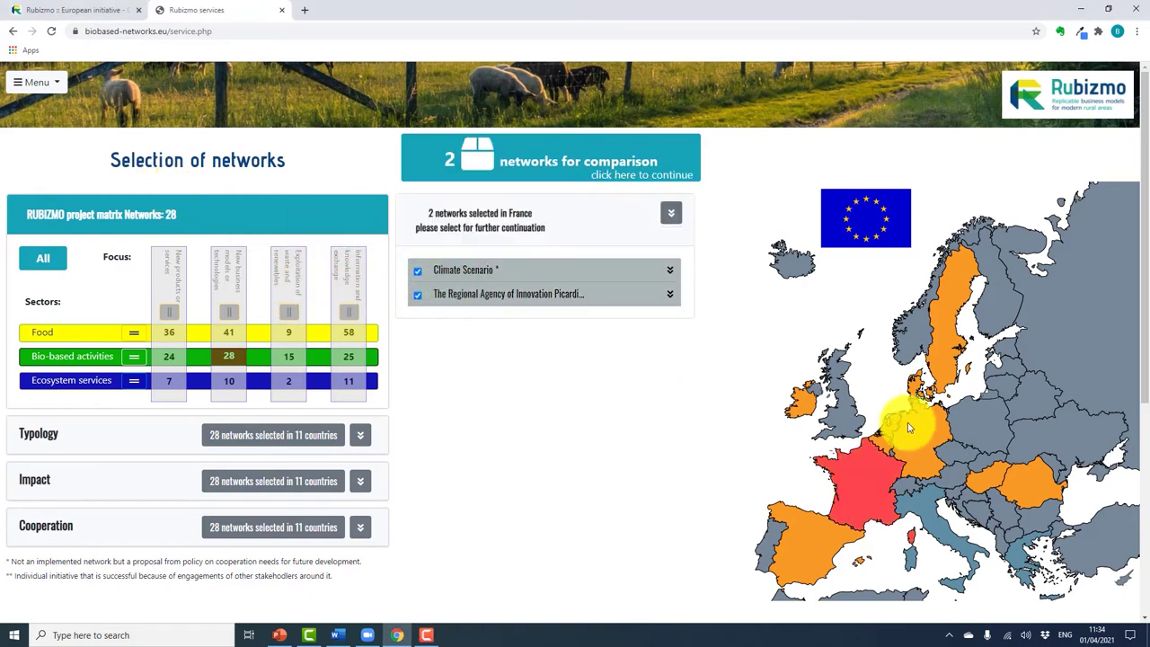
# - Add Germany's BioInnovation, Maschinenringe and Maschinenraum, plus Sweden's Green Tech Park (GTP)
pyautogui.click(916, 436)
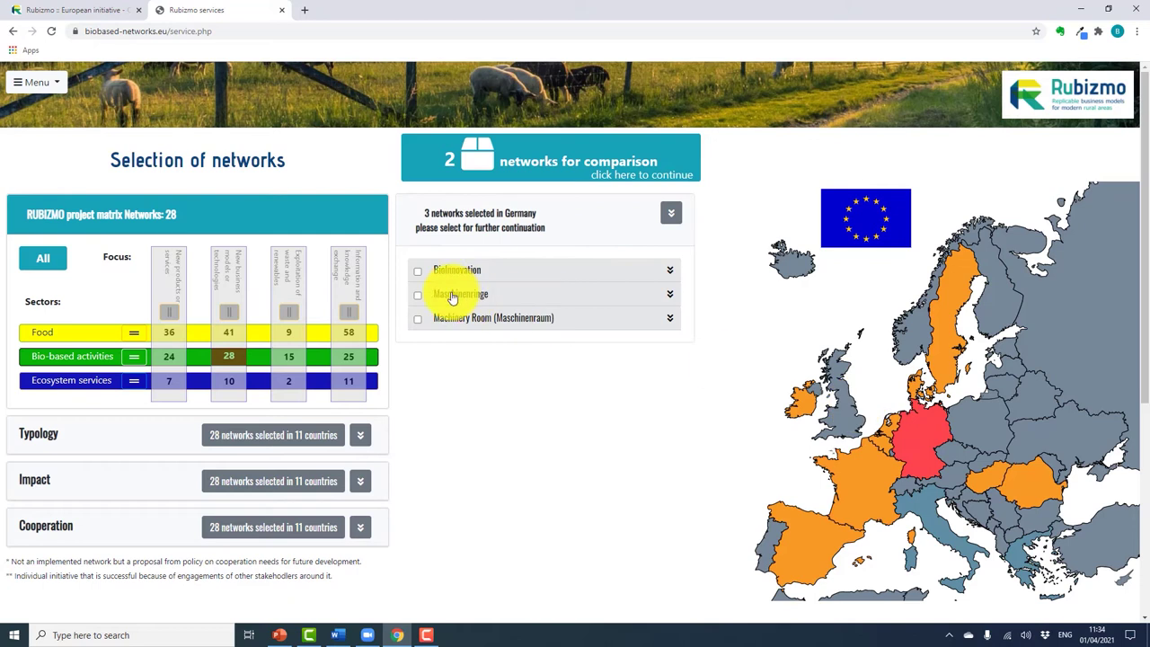
pyautogui.click(418, 271)
pyautogui.click(418, 295)
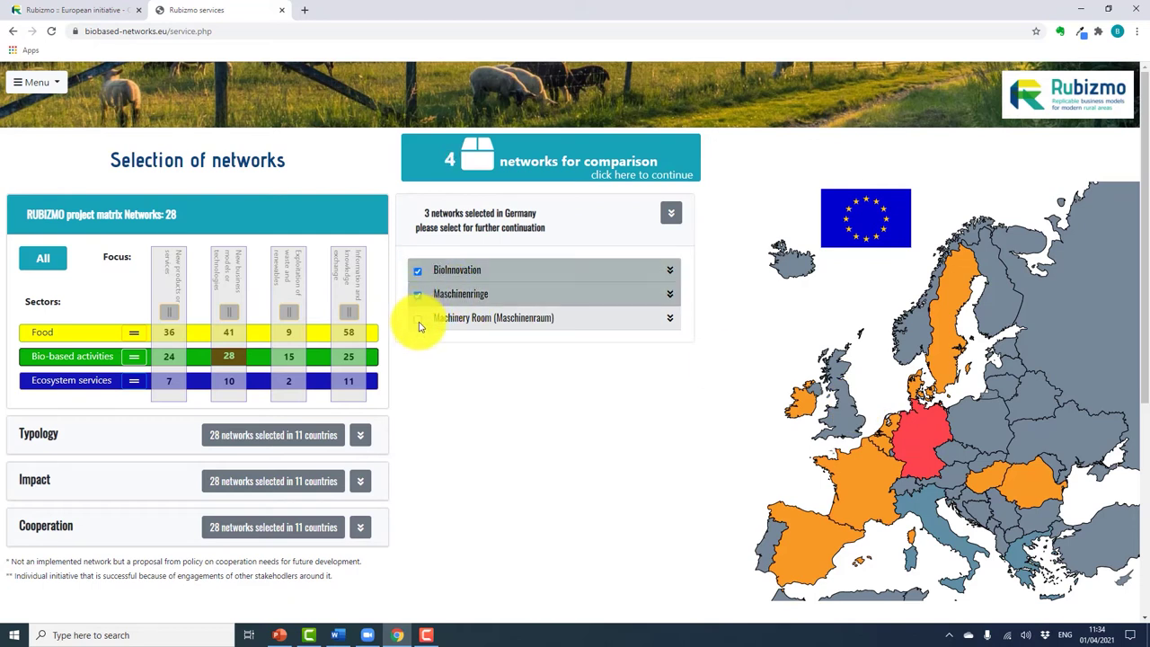
pyautogui.click(418, 319)
pyautogui.click(942, 342)
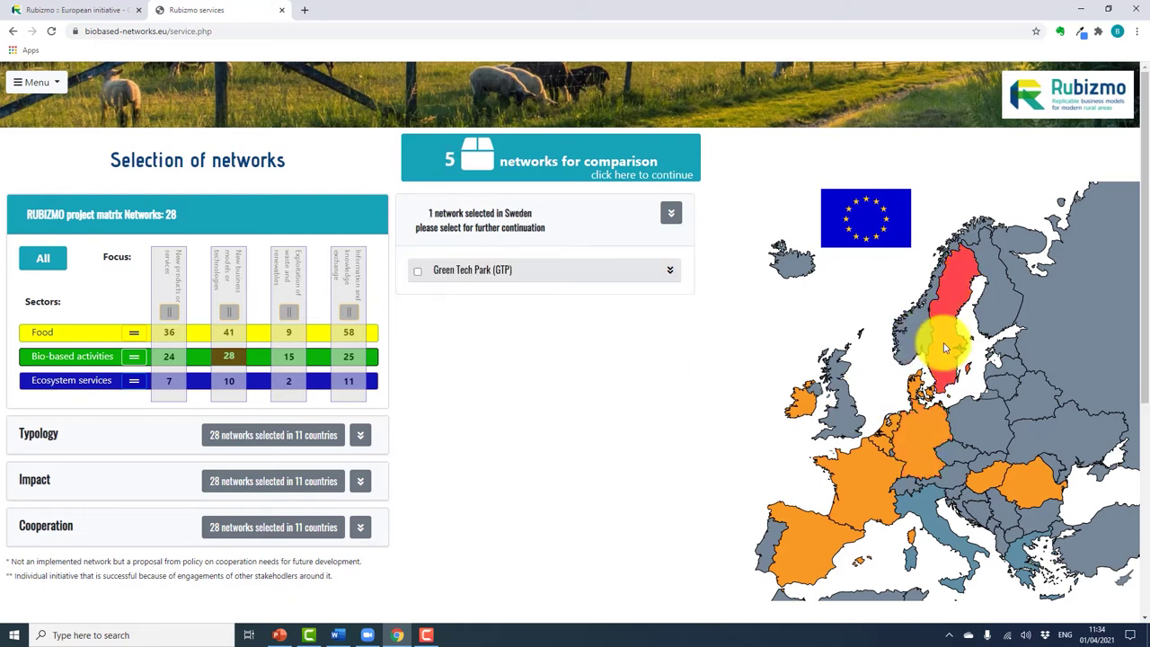
pyautogui.click(418, 272)
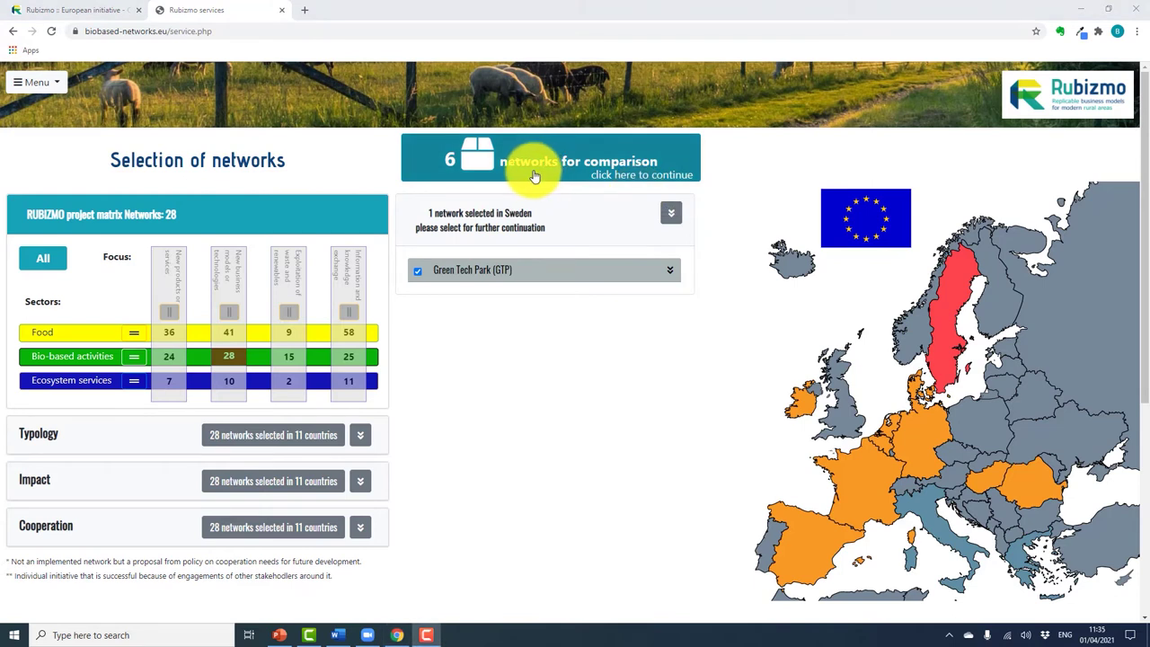
# - Confirm the six networks chosen for comparison to reach their network cards
pyautogui.click(644, 183)
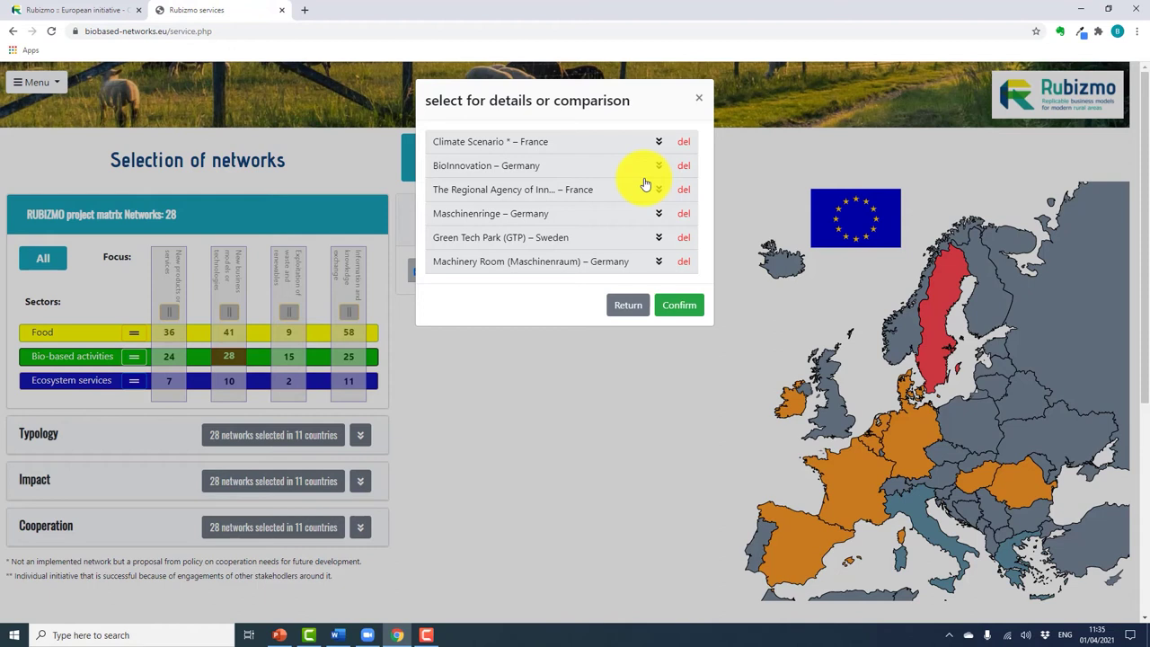
pyautogui.click(676, 307)
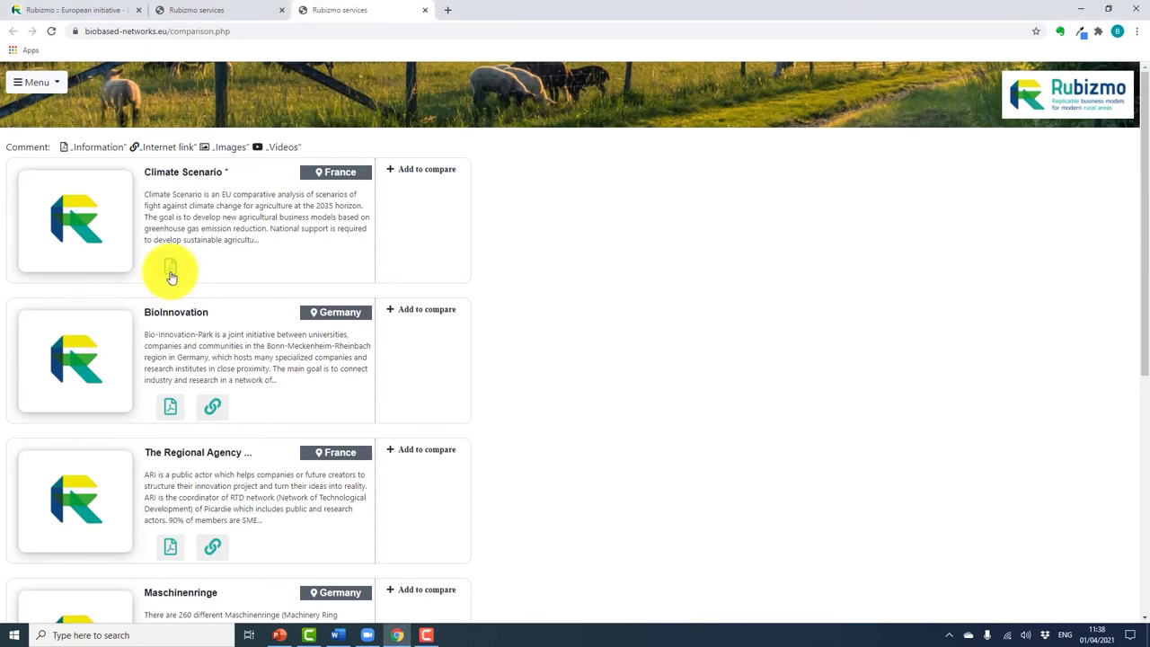
pyautogui.click(171, 270)
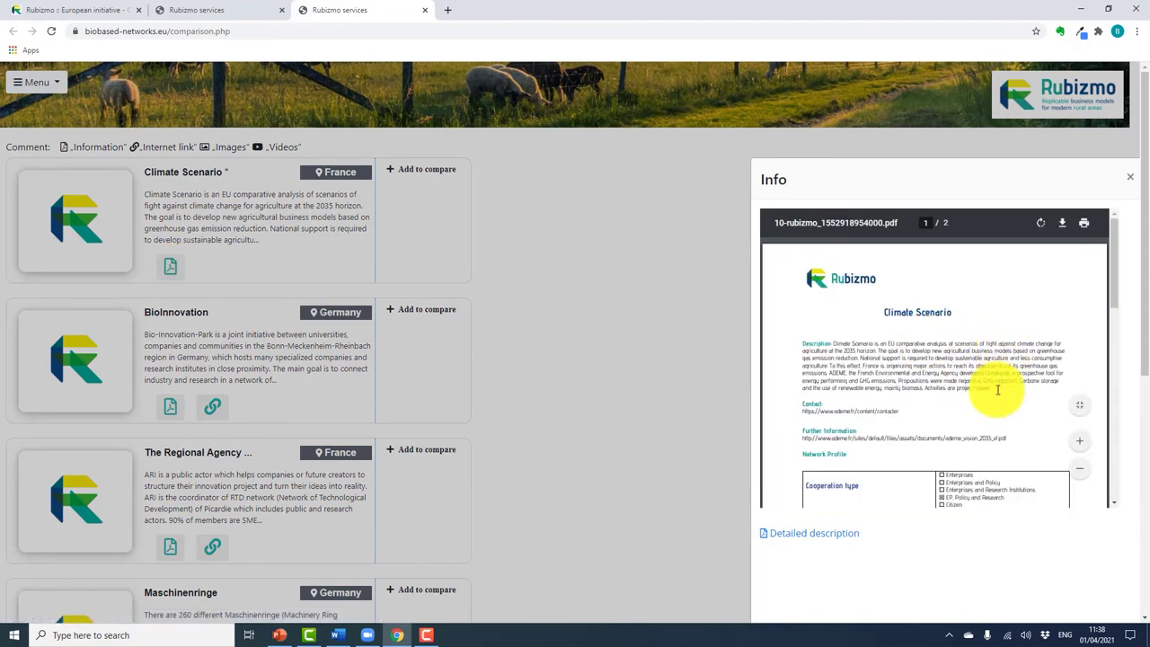
pyautogui.scroll(-5, 1005, 432)
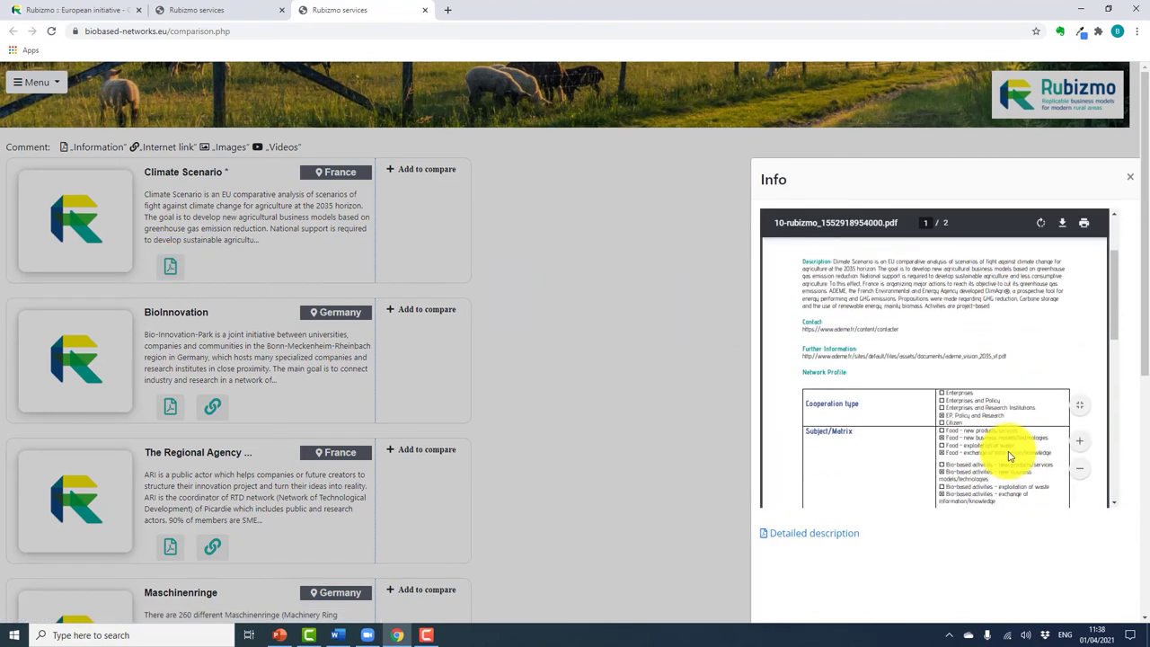
pyautogui.scroll(-2, 1009, 456)
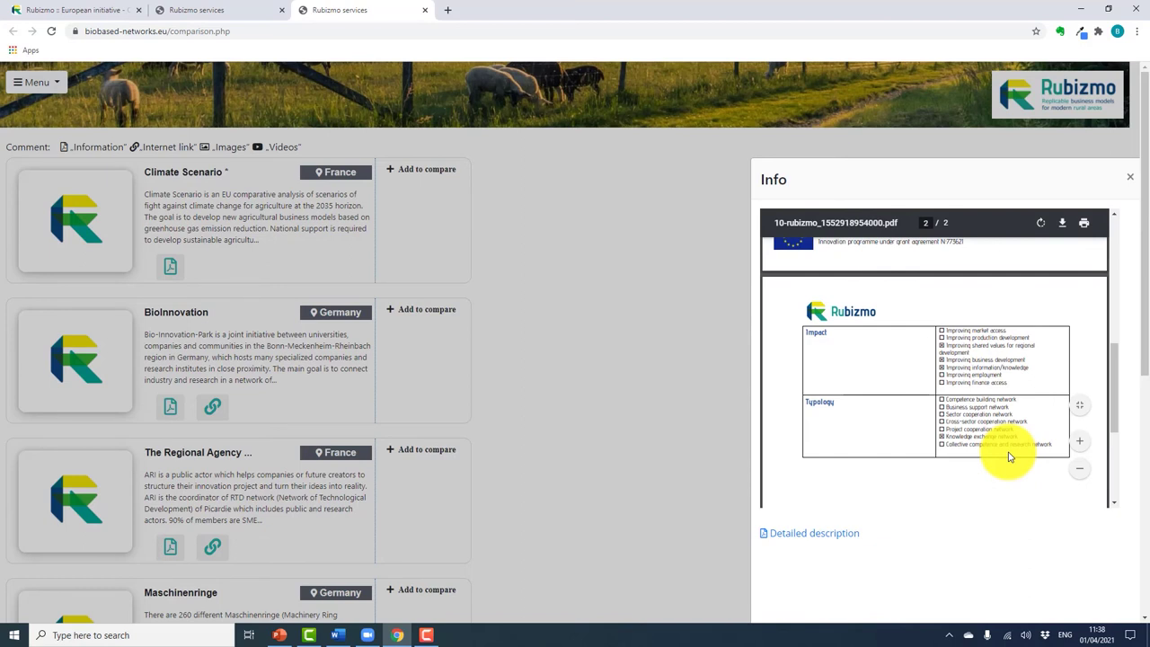
pyautogui.scroll(-2, 1009, 456)
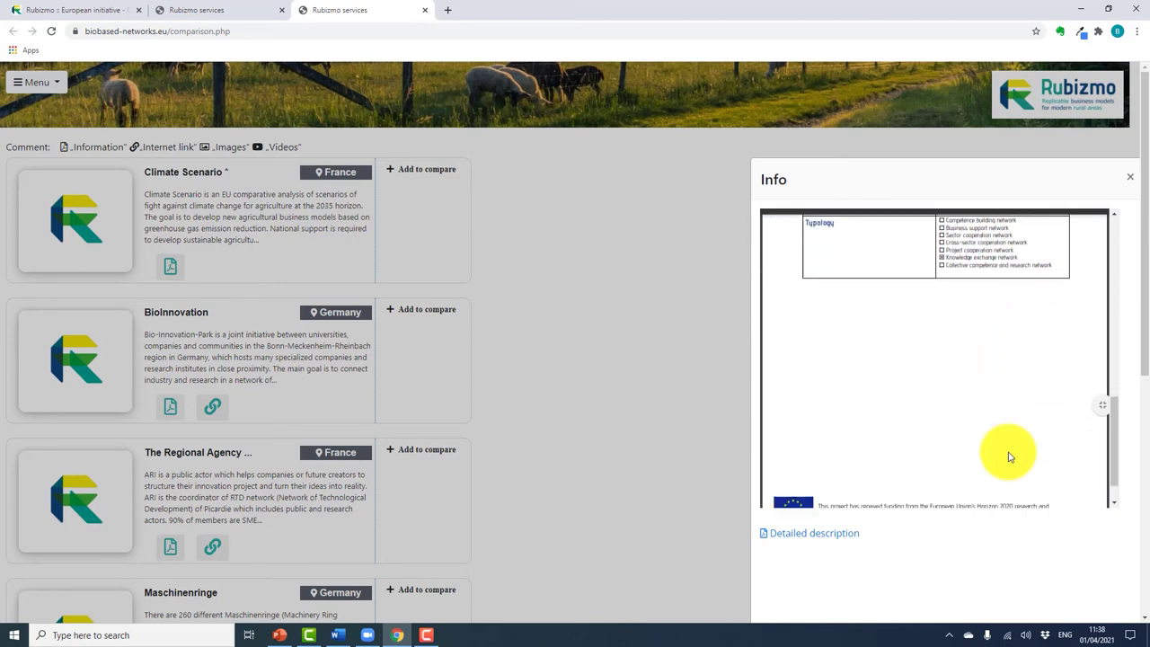
pyautogui.click(1130, 187)
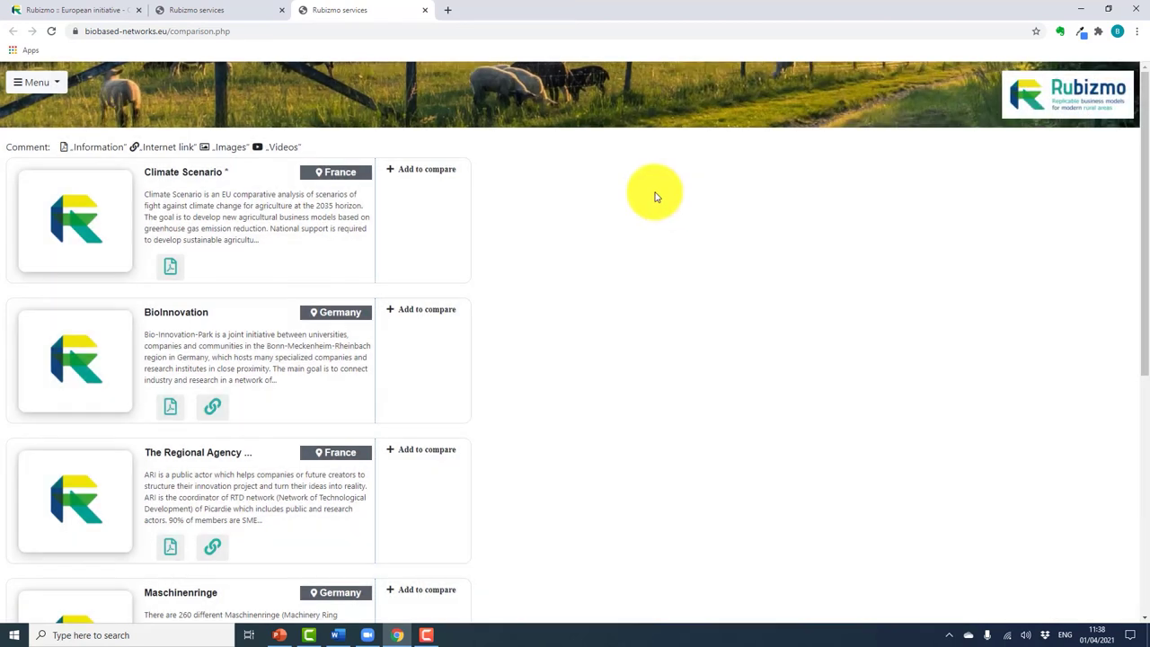
# - Compare Climate Scenario, BioInnovation and the French regional agency network side by side
pyautogui.click(443, 177)
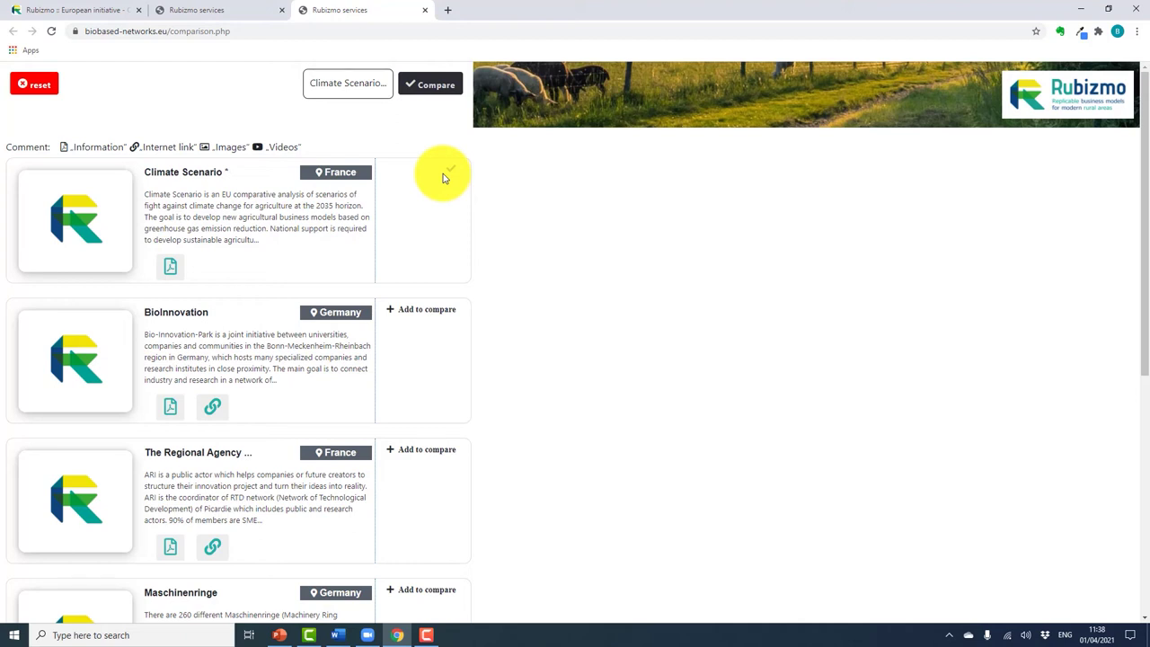
pyautogui.click(422, 311)
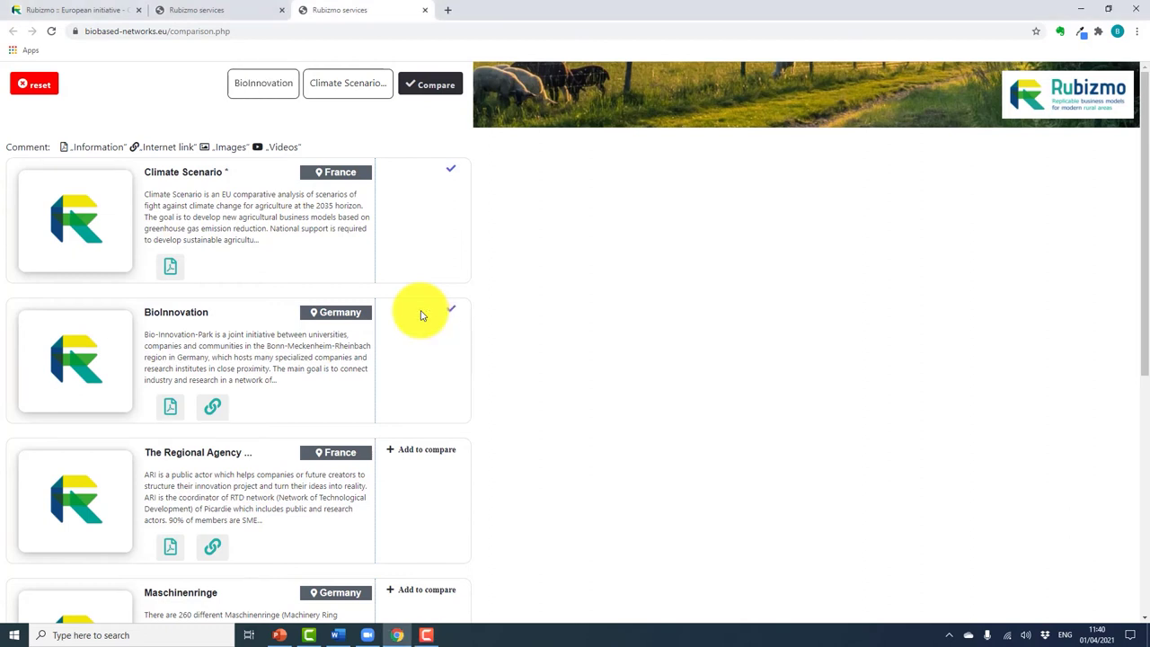
pyautogui.click(424, 451)
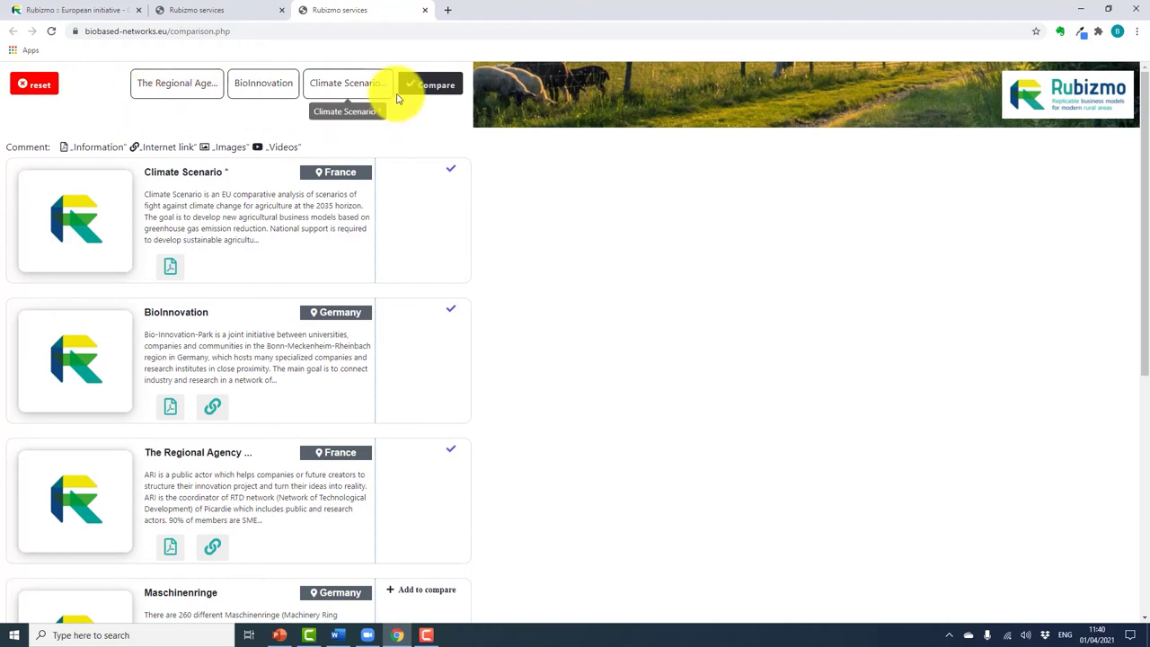
pyautogui.click(431, 88)
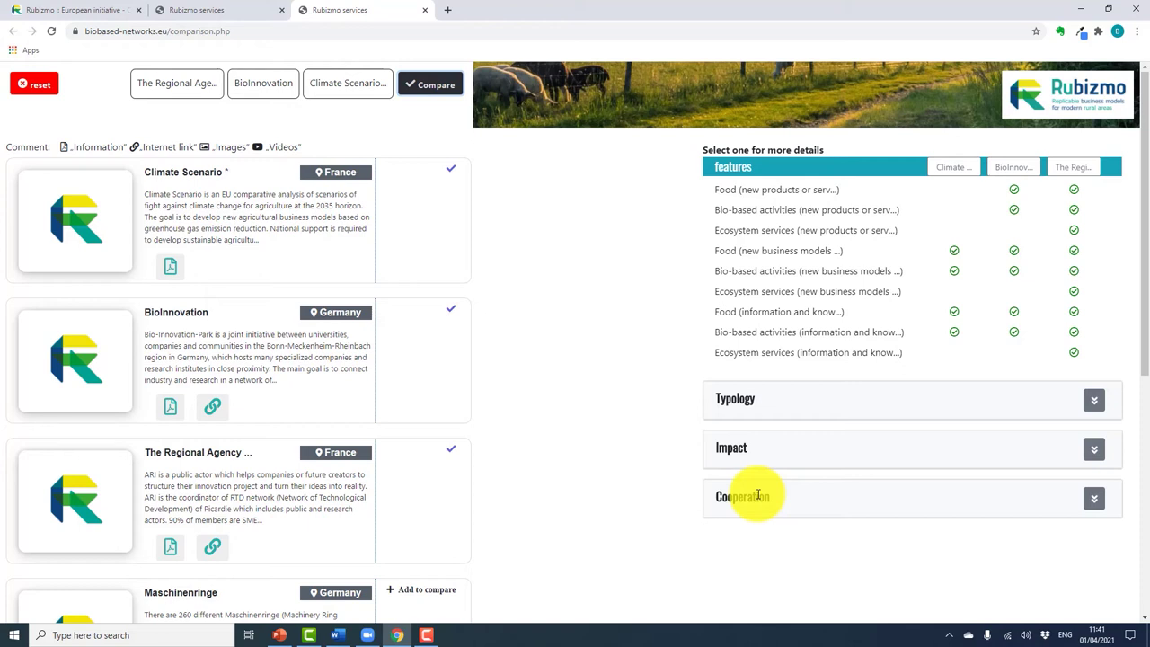
# - Clear the current comparison selection with the red reset button
pyautogui.click(34, 89)
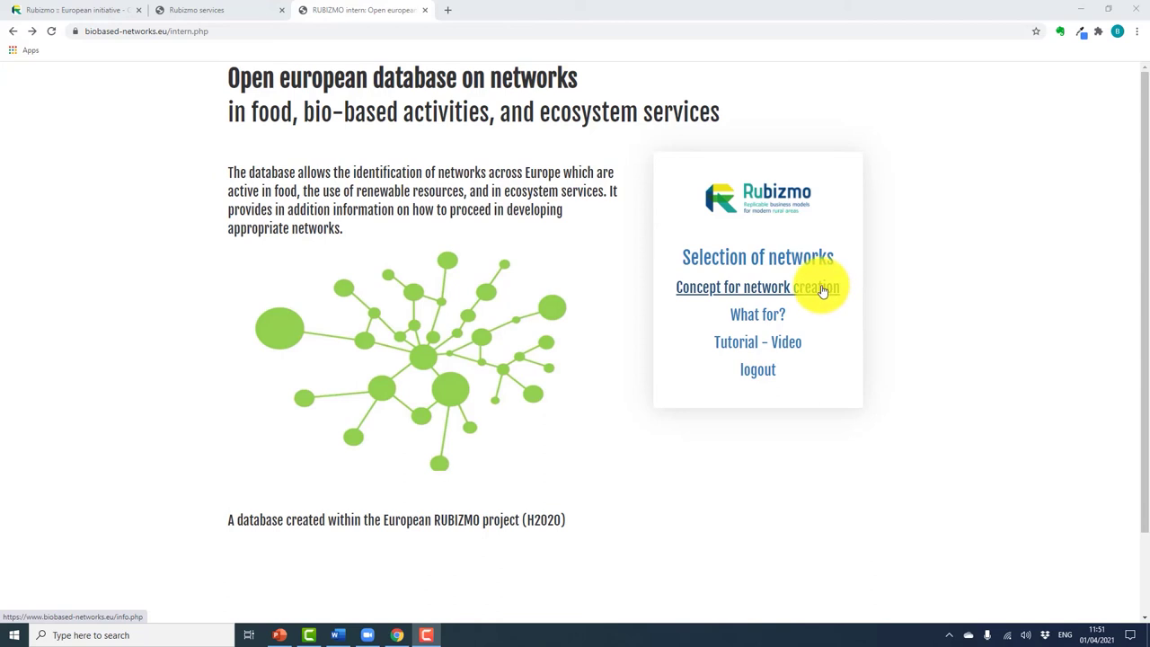
# - Open the Concept for network creation guidance page from the start page
pyautogui.click(822, 289)
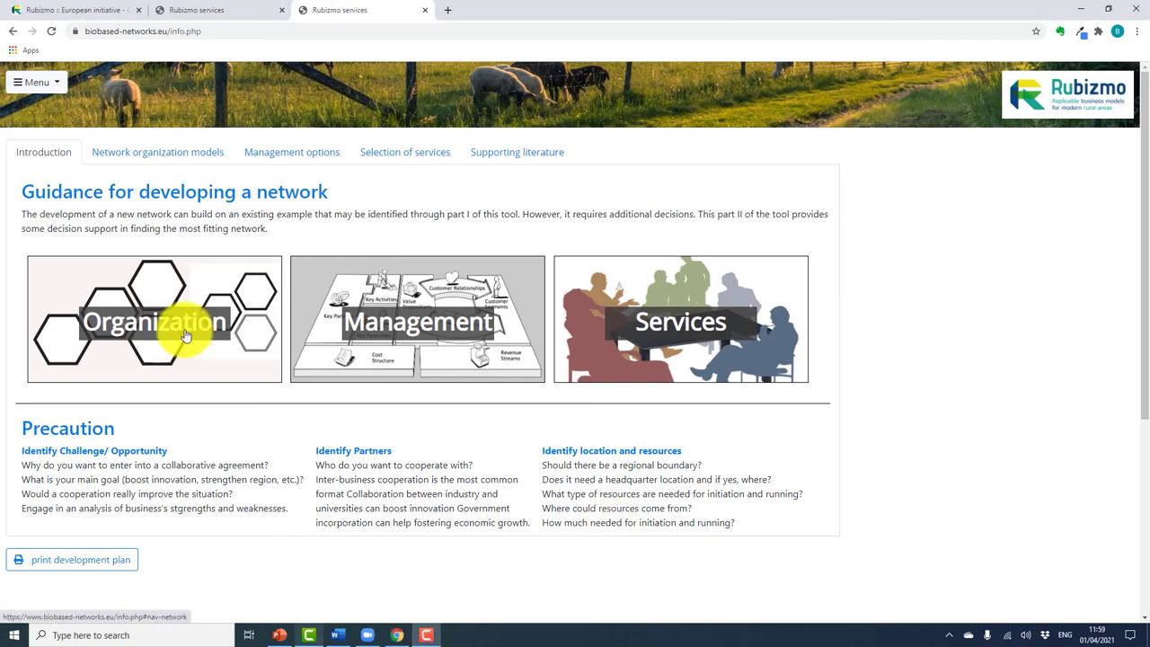
# - Show the Network organization models tab with its six models, Business networks through Science parks
pyautogui.click(186, 335)
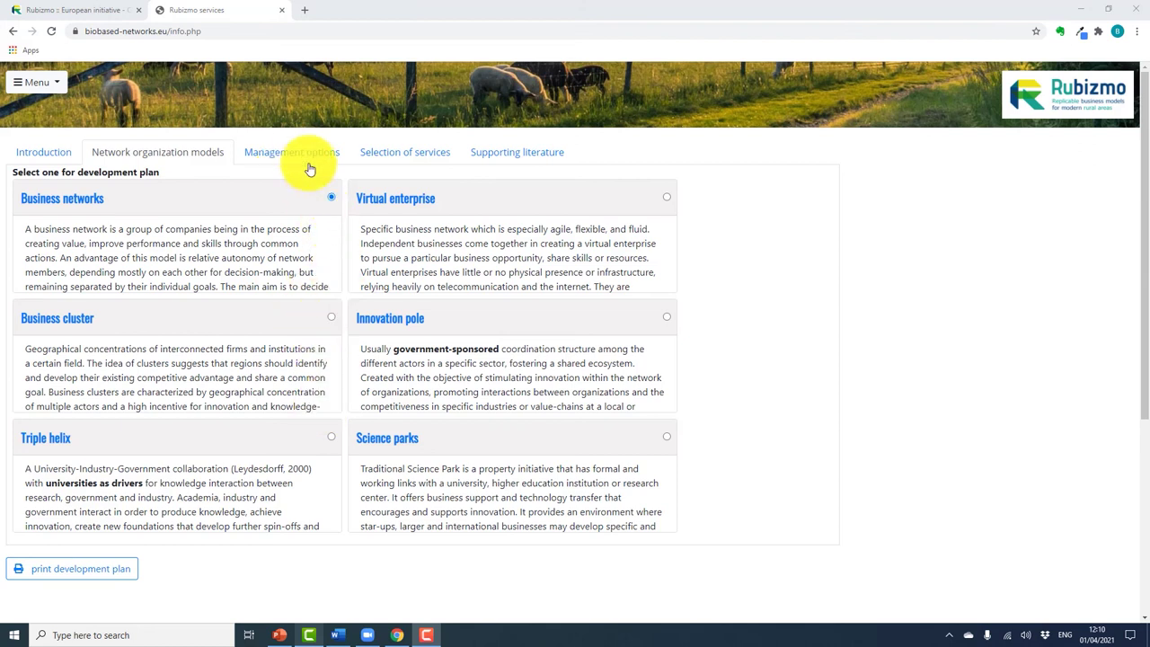
# - Tick Clarify goals and Clarify legal structure as management options for the development plan
pyautogui.click(304, 154)
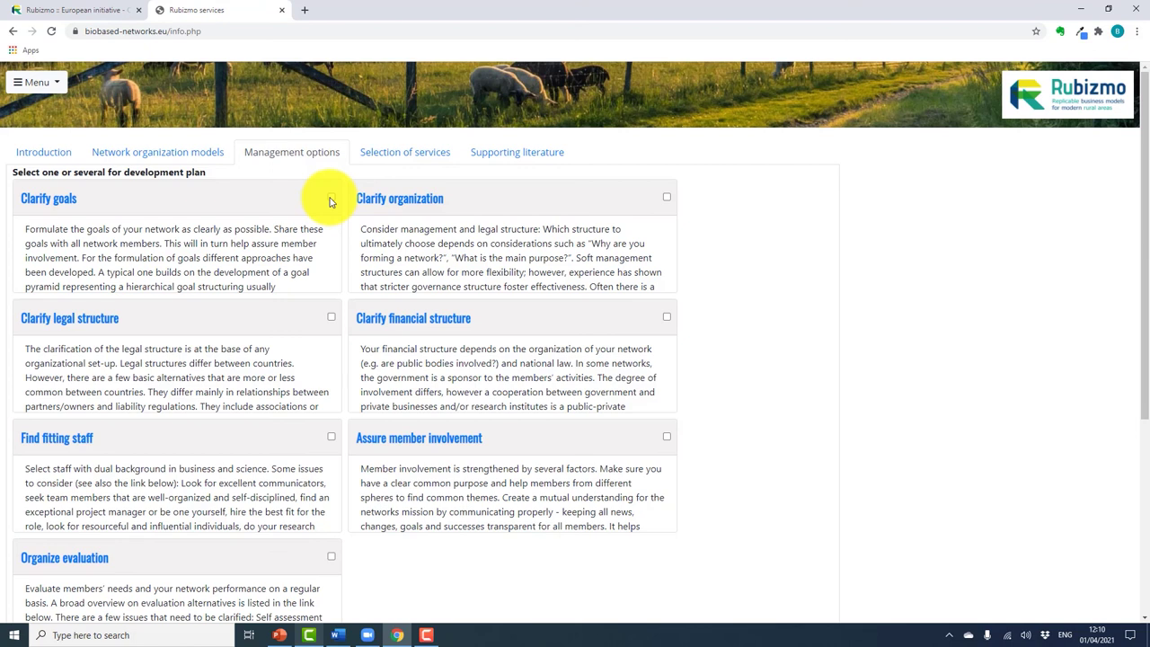
pyautogui.click(330, 198)
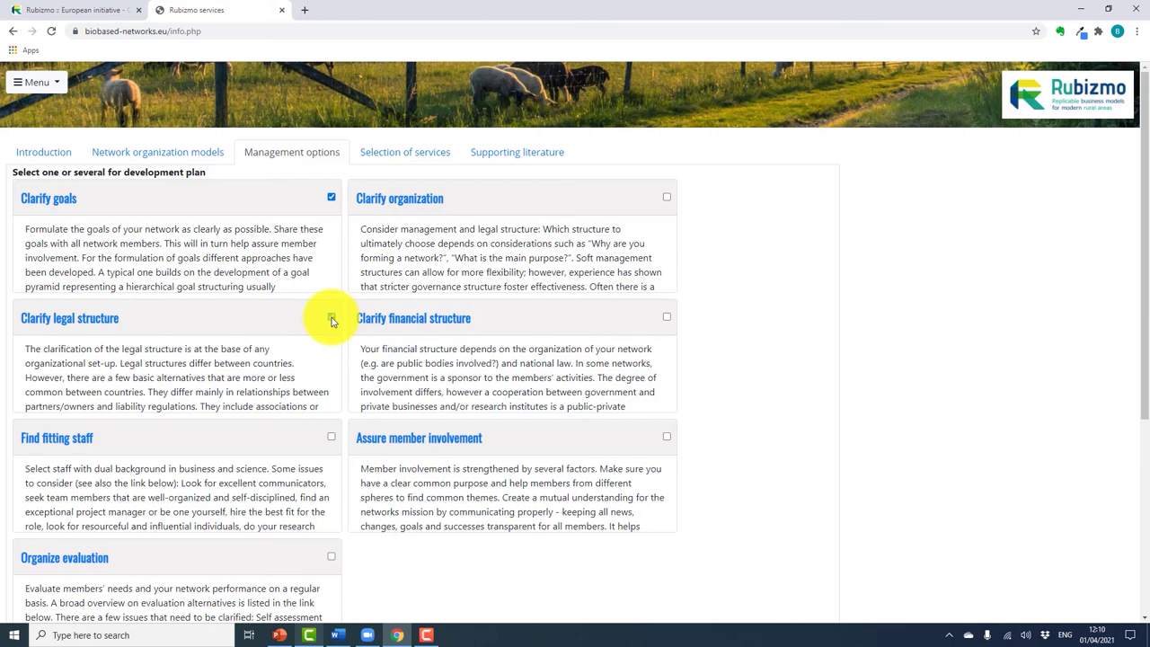
pyautogui.click(331, 319)
pyautogui.click(409, 159)
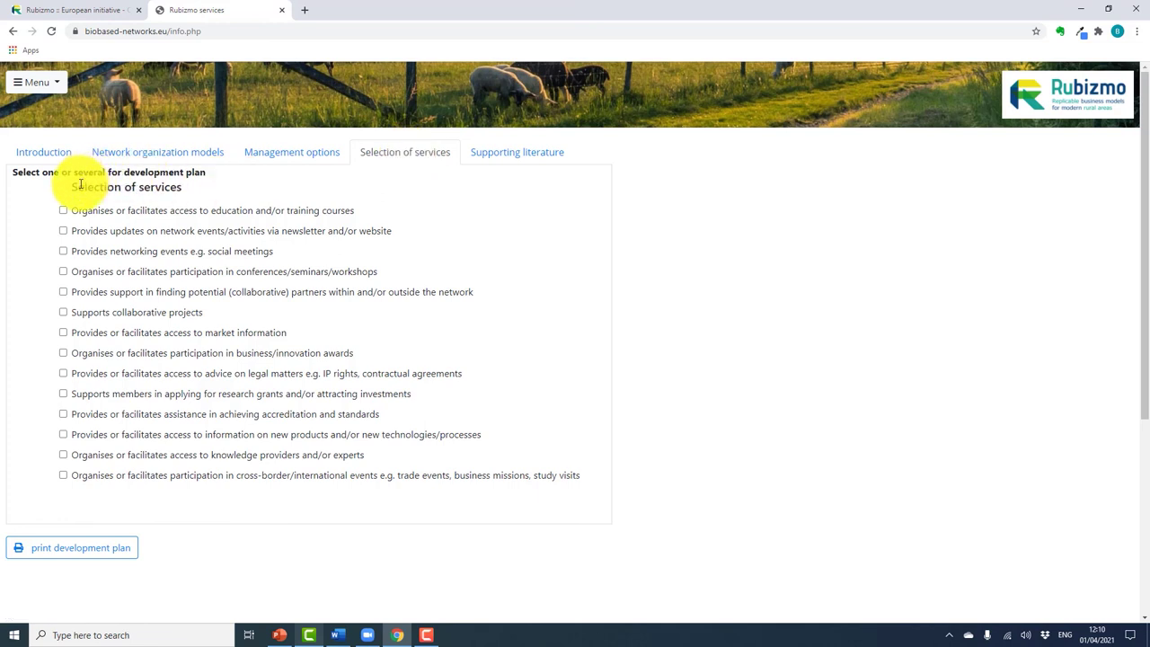
# - Tick access to education and training courses and newsletter or website event updates
pyautogui.click(63, 210)
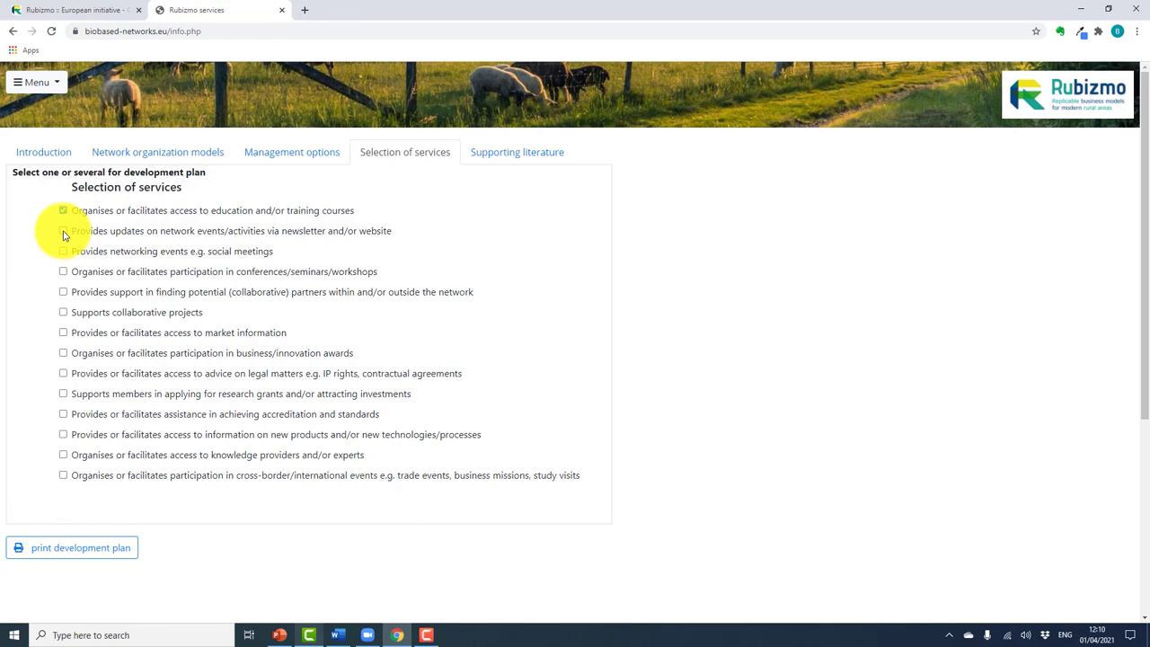
pyautogui.click(63, 232)
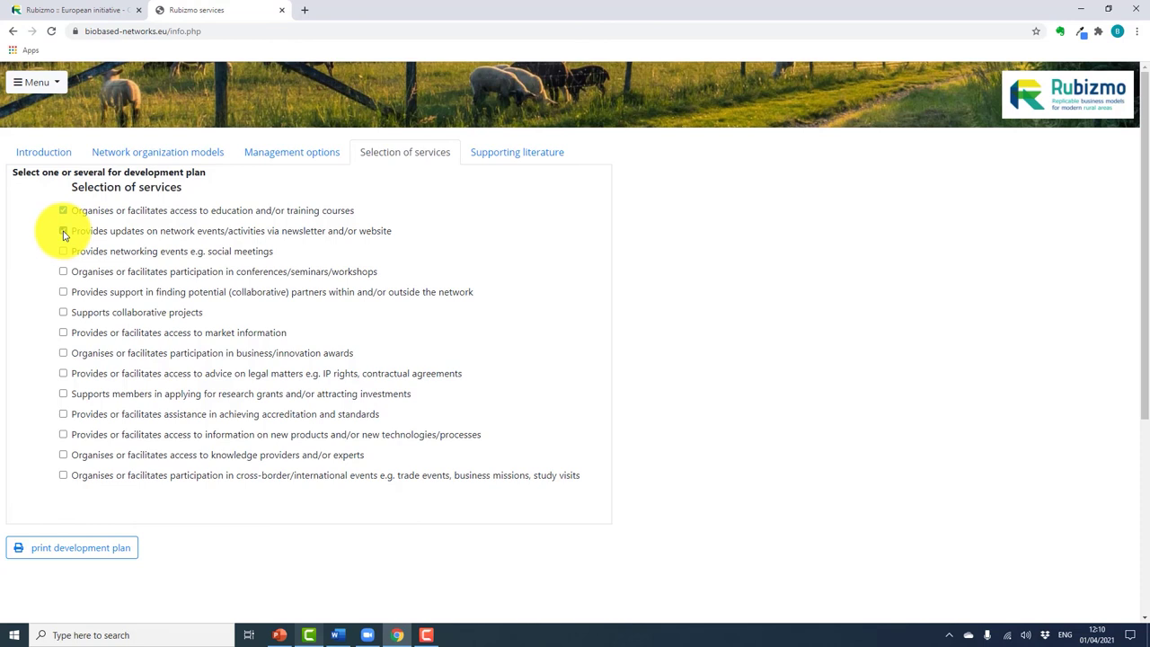